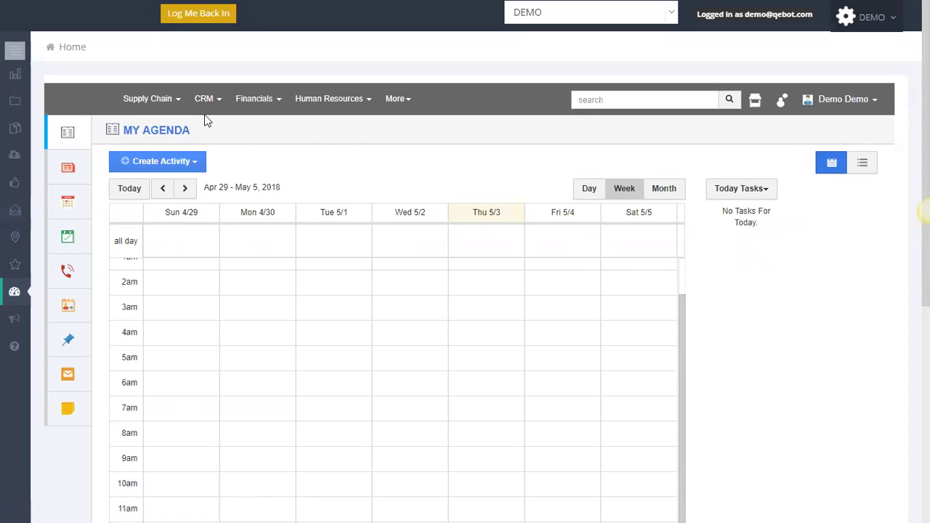
Step: Look through the apps available under CRM, Supply Chain, Financials and Human Resources
left_click(205, 103)
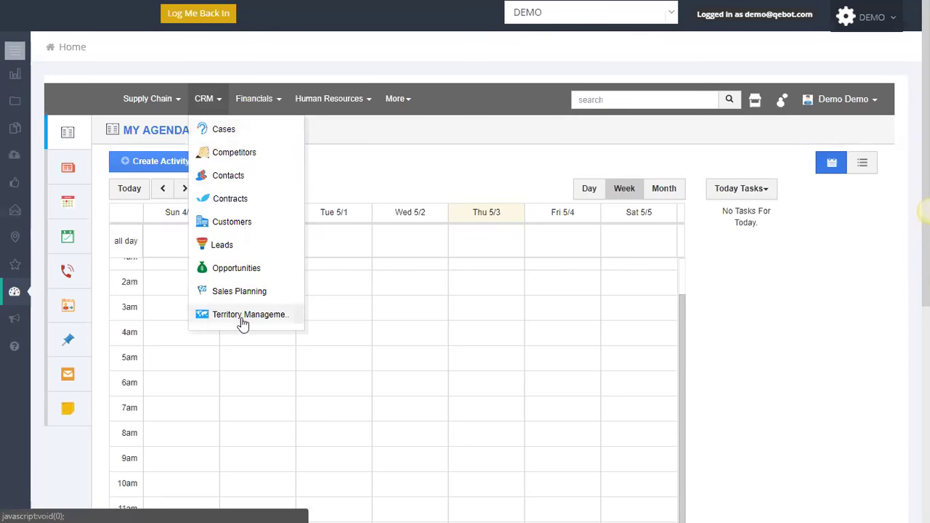
left_click(145, 102)
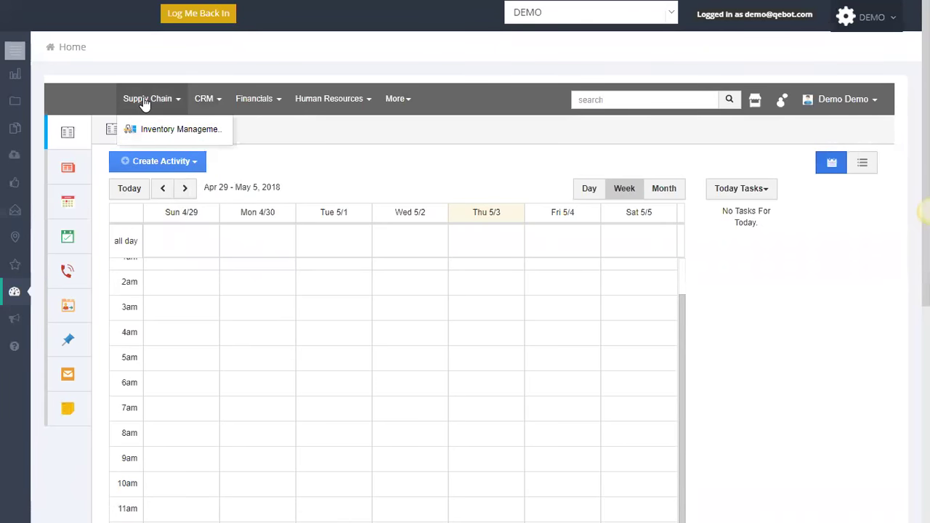
left_click(259, 102)
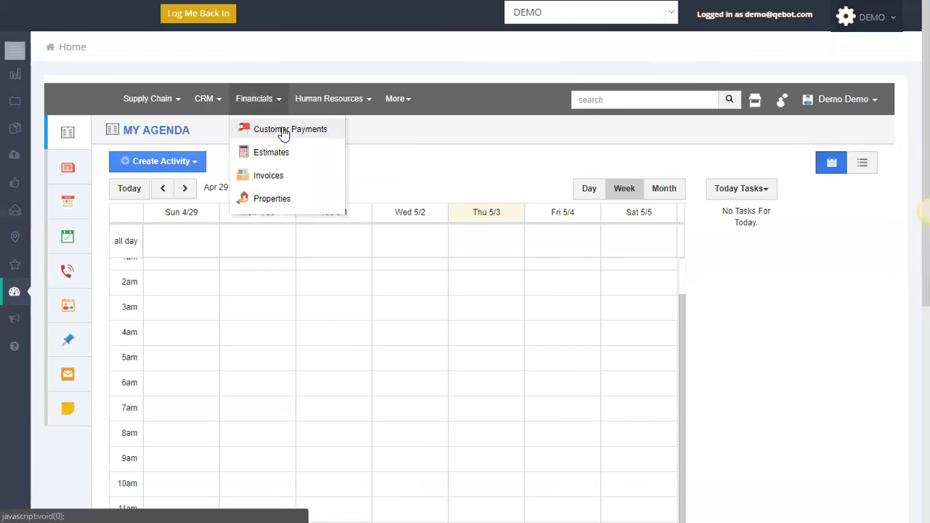
left_click(338, 102)
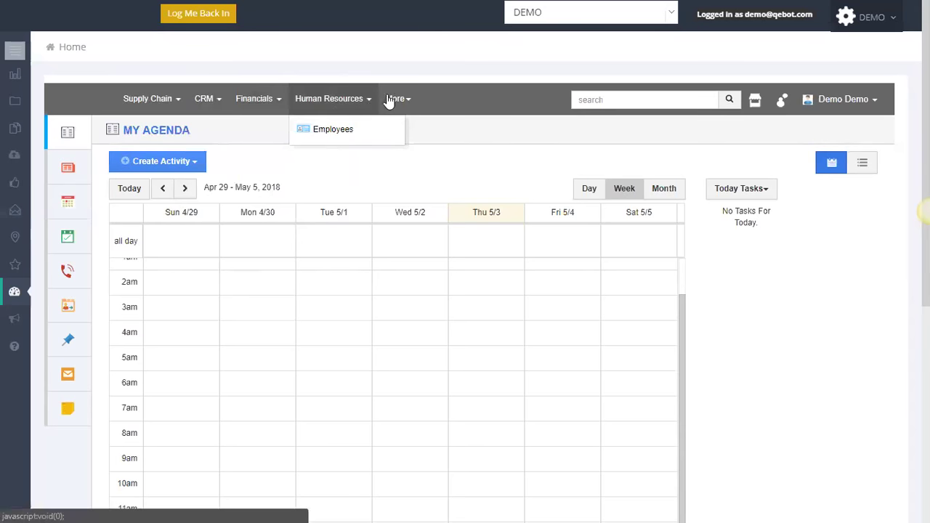
left_click(508, 132)
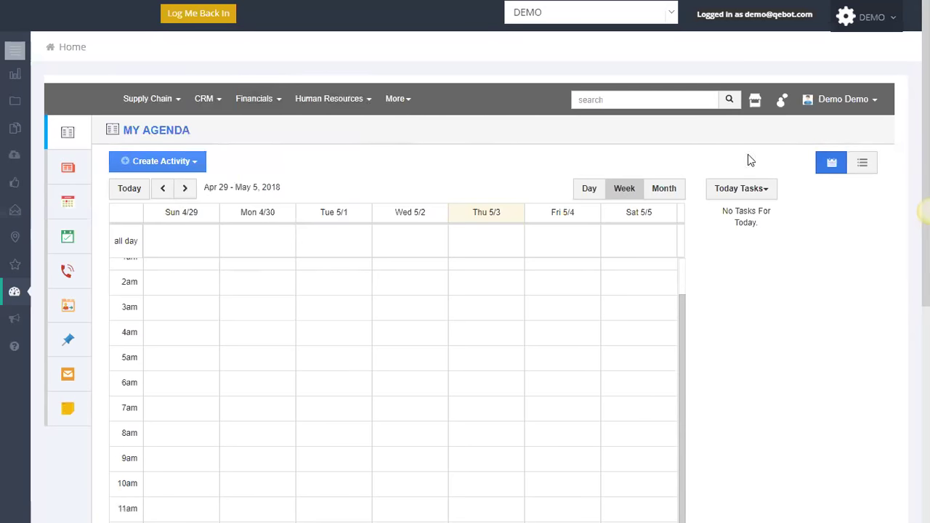
Step: Open the app store and review the apps offered in the Financials category
left_click(755, 103)
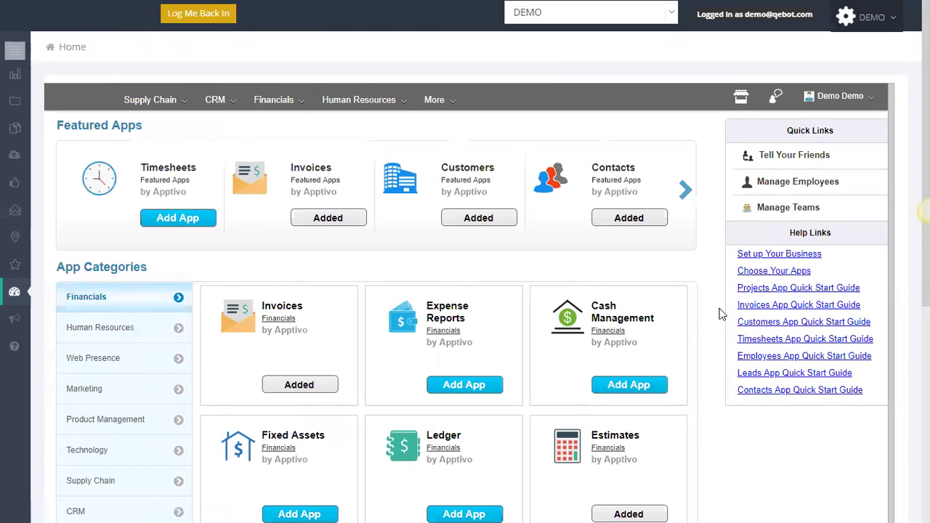
scroll(721, 313, "down", 1)
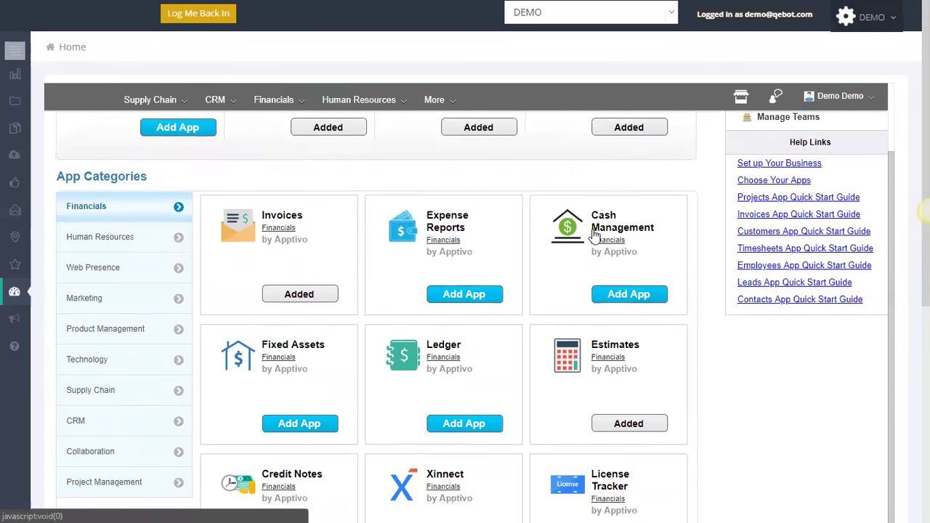
scroll(707, 328, "down", 1)
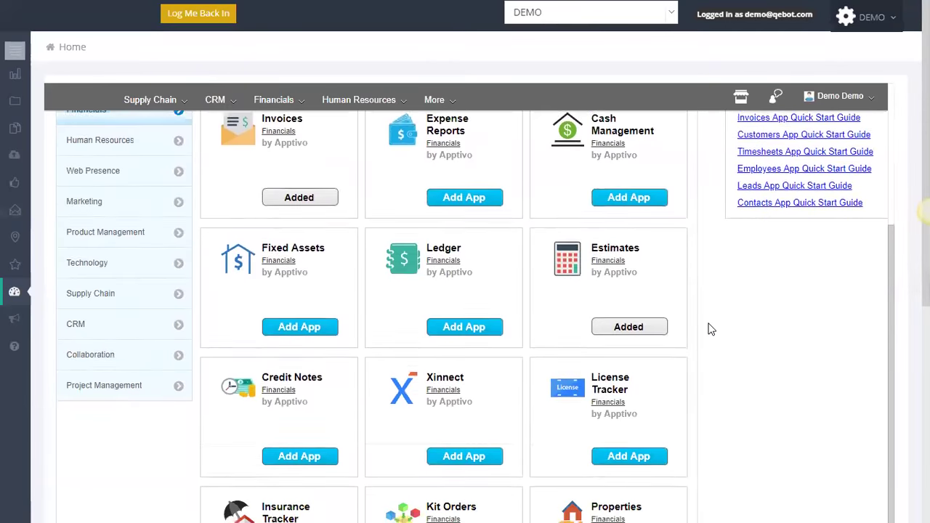
scroll(711, 328, "down", 3)
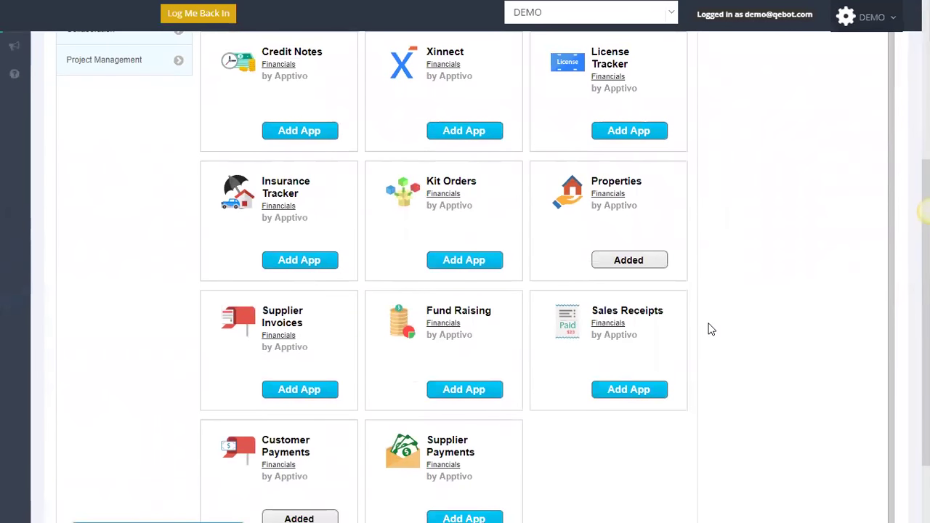
scroll(710, 330, "down", 1)
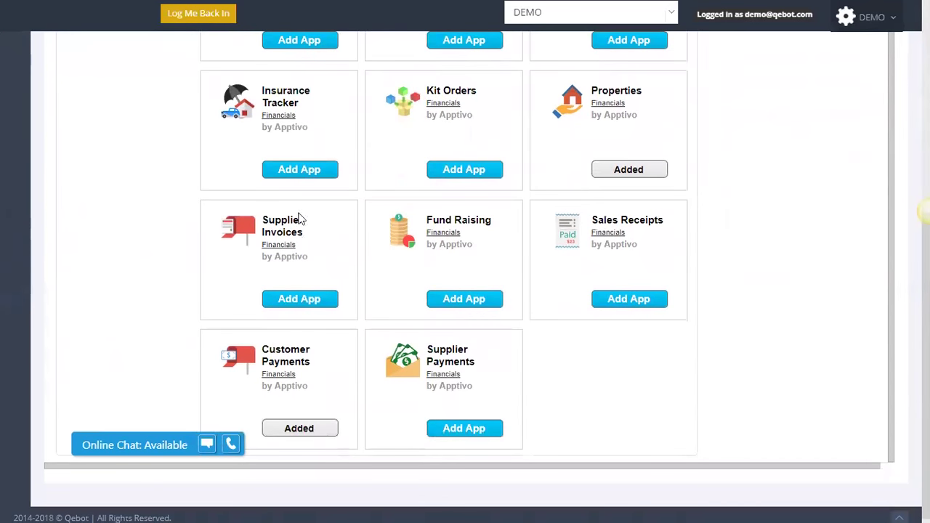
scroll(737, 297, "up", 5)
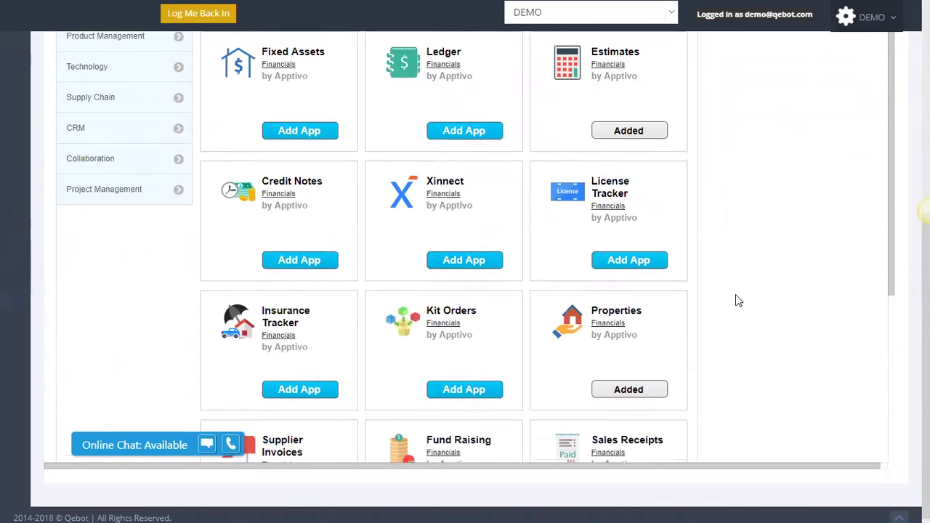
Step: Review the apps offered in the Human Resources and Web Presence categories
left_click(100, 148)
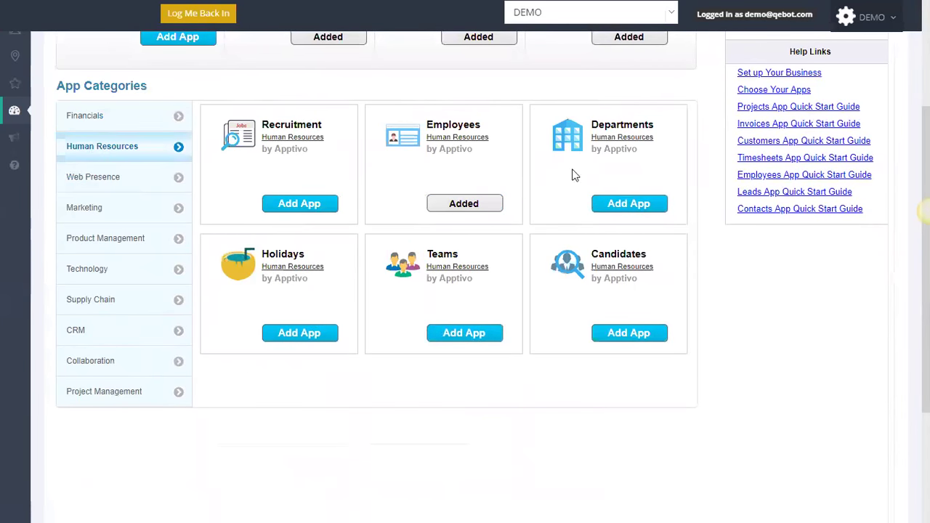
left_click(114, 187)
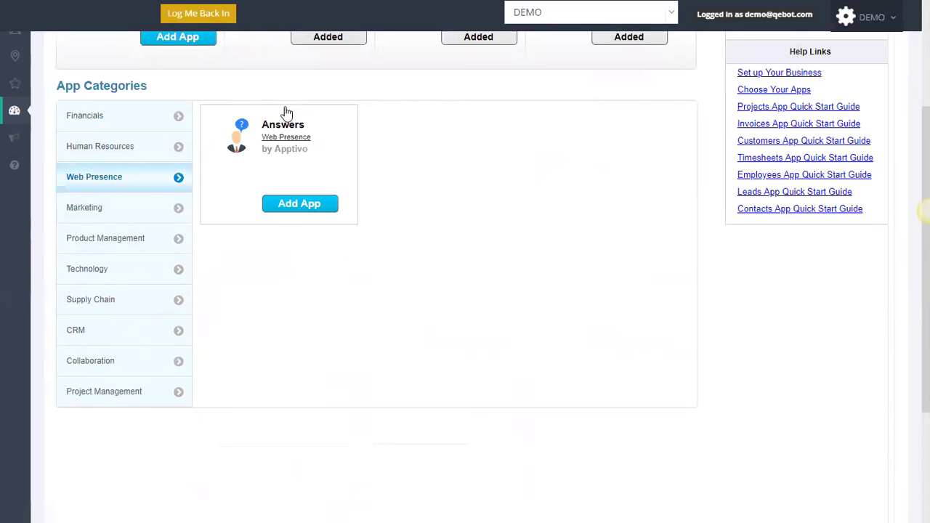
scroll(452, 217, "up", 1)
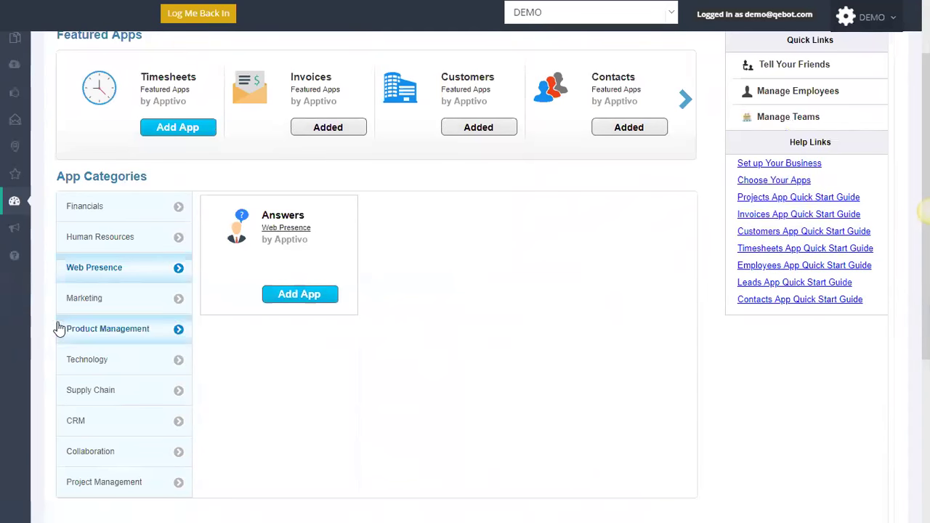
Step: Review the apps in the Marketing category, including the description of the Pricing app
left_click(85, 299)
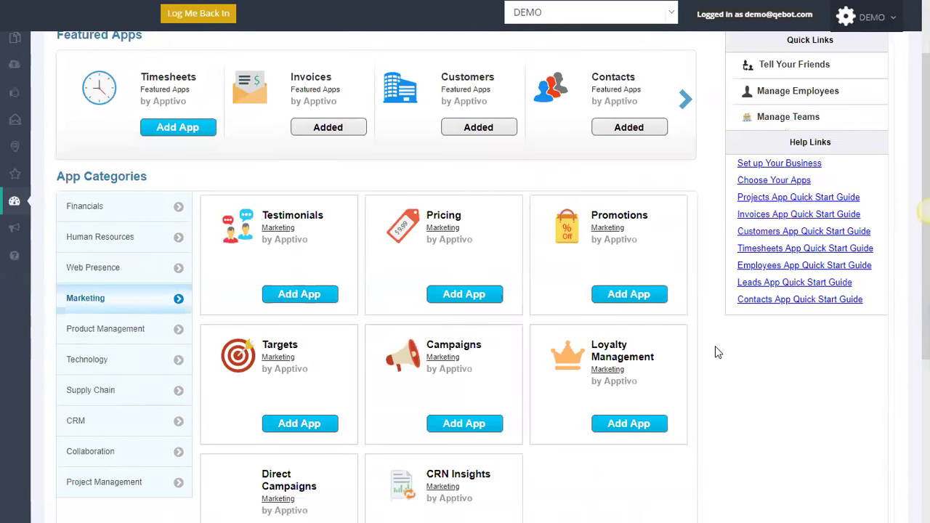
left_click_drag(322, 216, 430, 230)
mouse_move(445, 224)
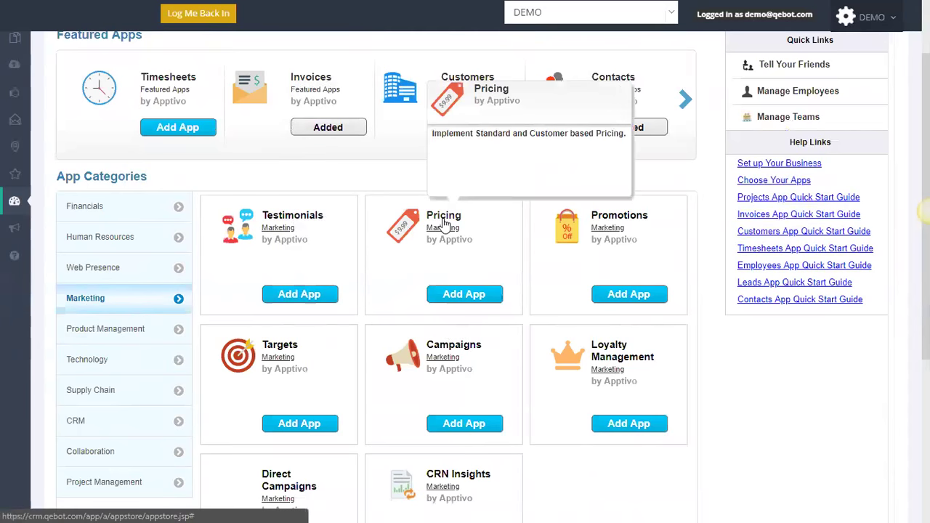
mouse_move(630, 361)
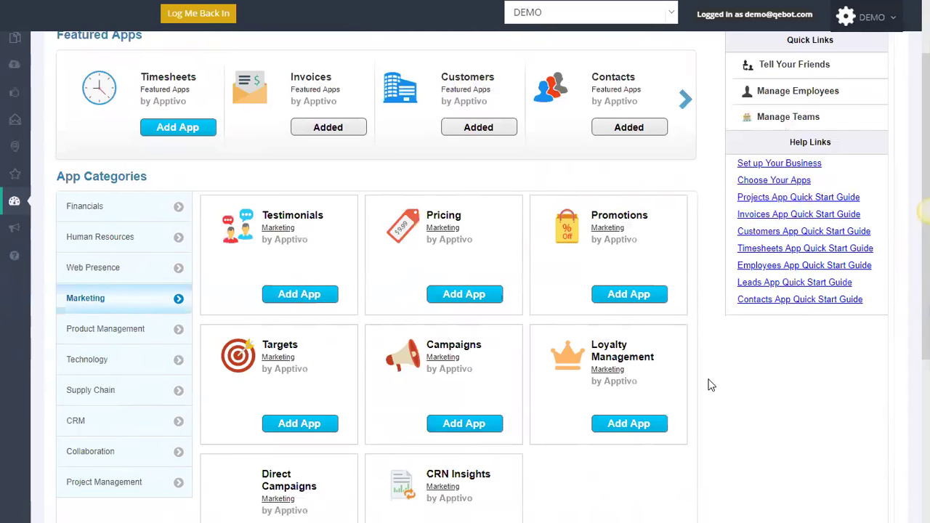
scroll(709, 385, "down", 1)
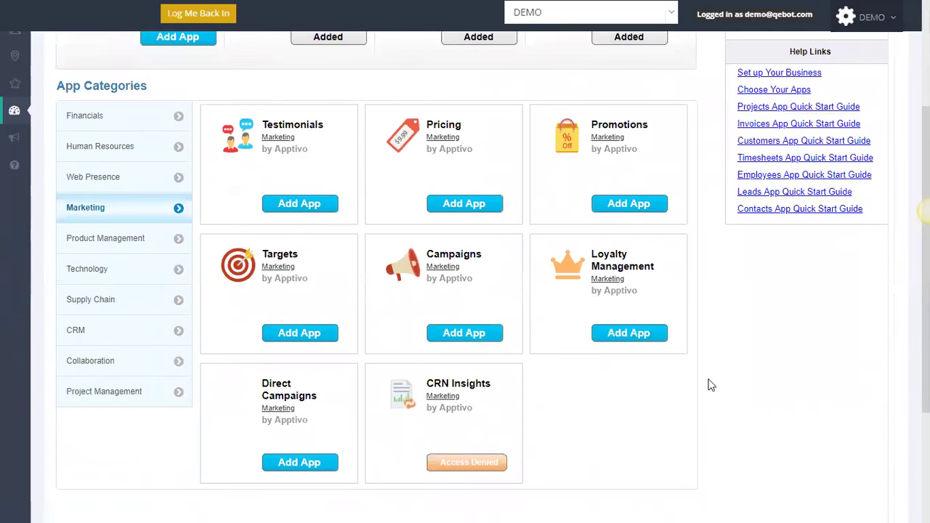
Step: Review the apps offered in the Product Management and Technology categories
left_click(89, 243)
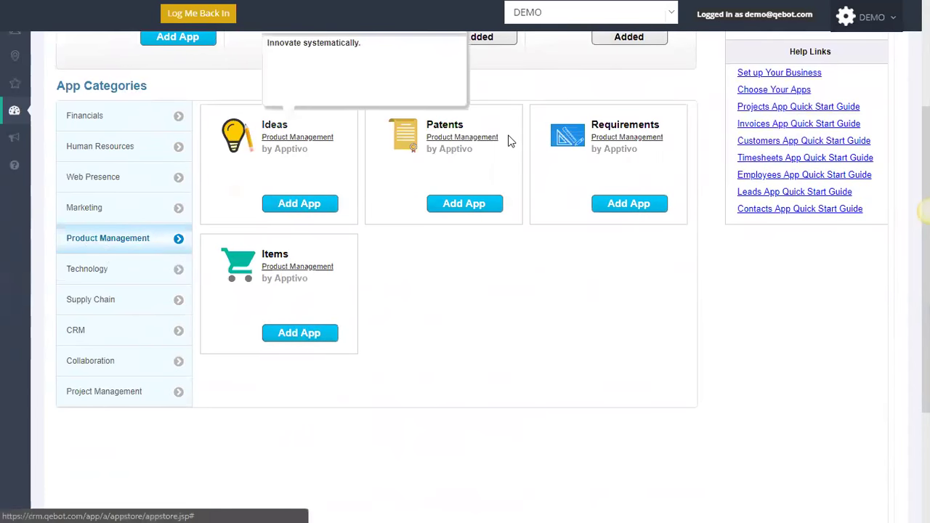
mouse_move(278, 260)
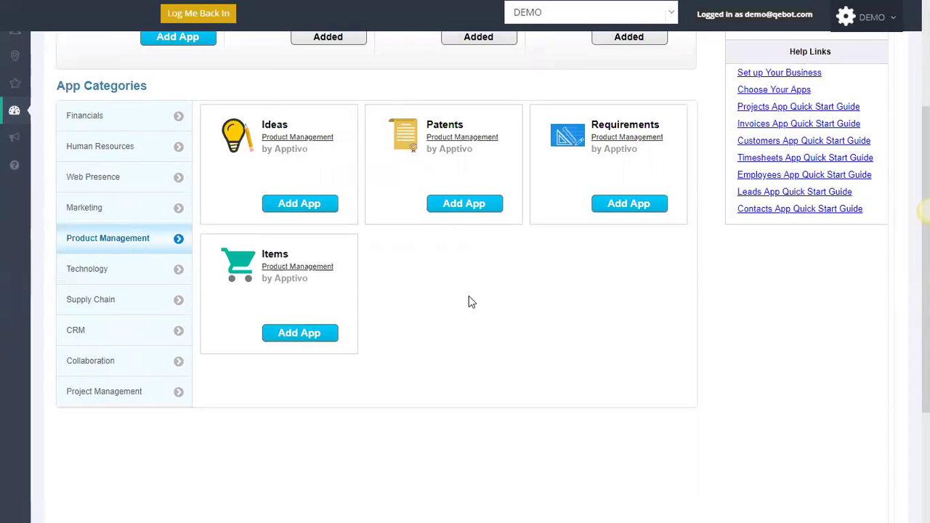
left_click(108, 270)
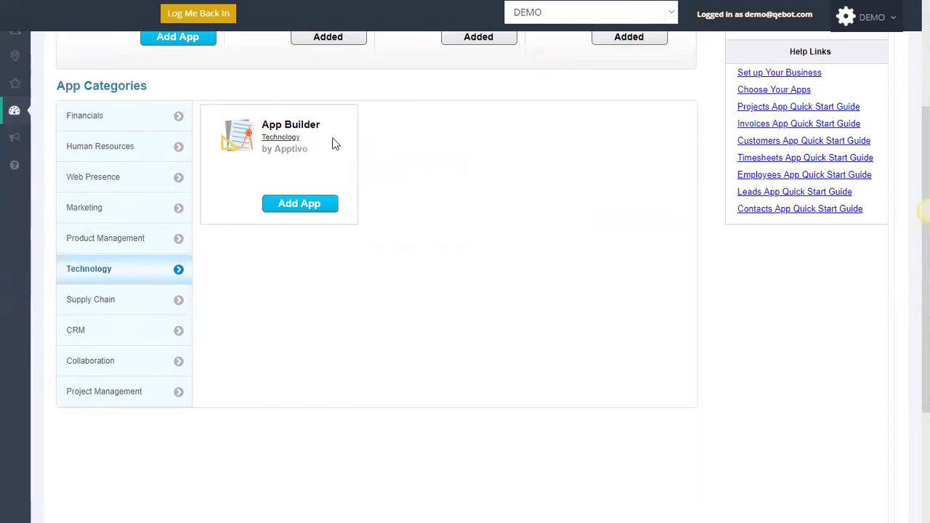
scroll(465, 199, "up", 2)
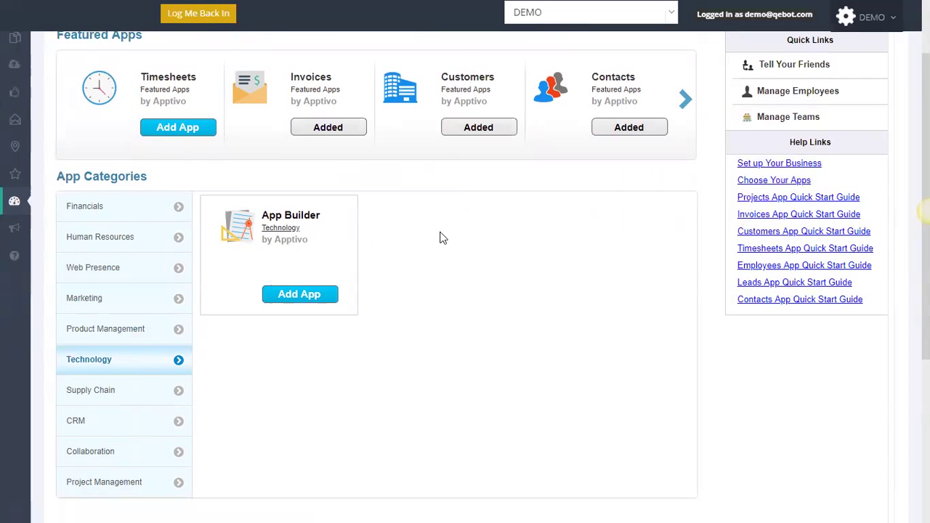
Step: Review the apps offered in the Supply Chain and CRM categories
scroll(442, 237, "down", 1)
left_click(110, 298)
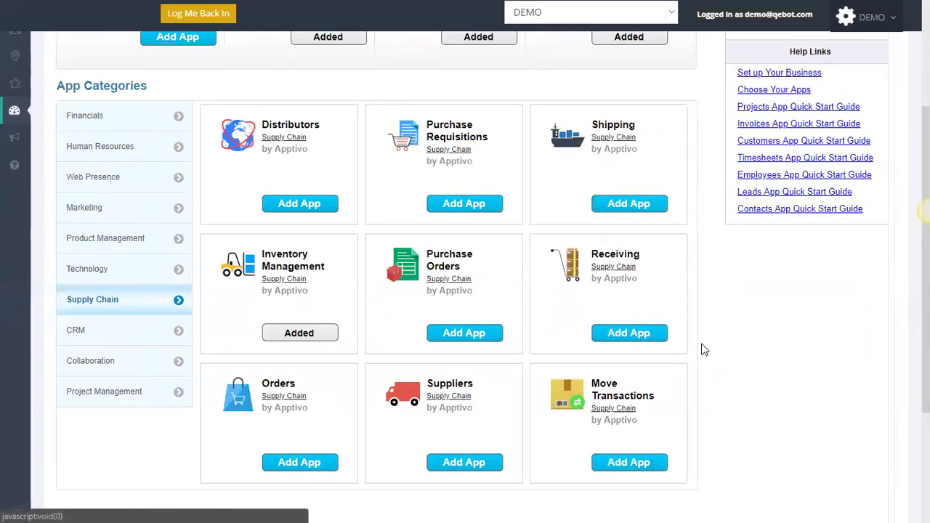
scroll(699, 348, "down", 1)
scroll(743, 338, "up", 1)
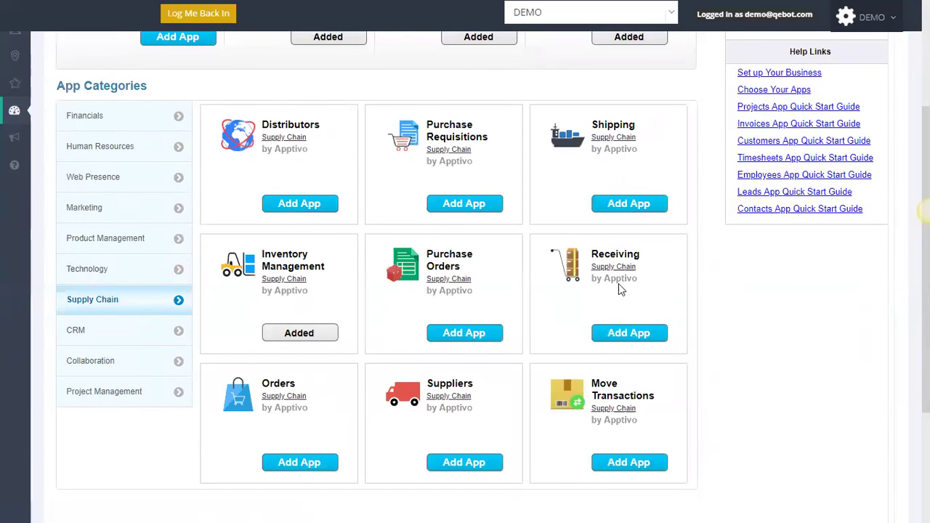
left_click(112, 333)
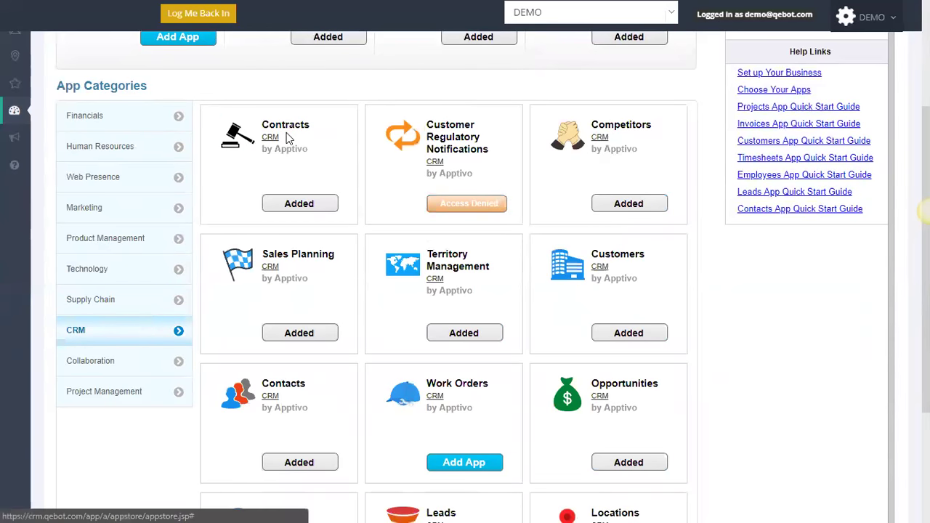
scroll(755, 351, "down", 2)
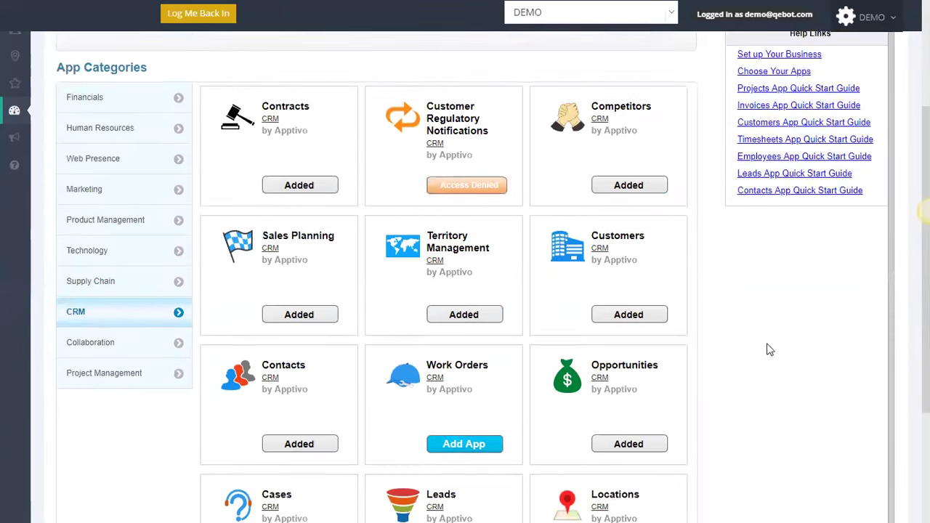
scroll(753, 349, "up", 2)
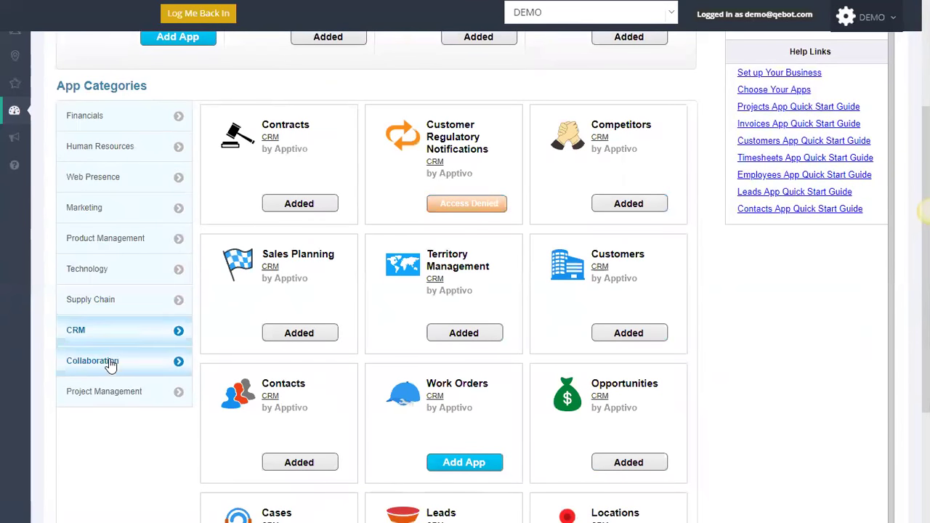
Step: Review the apps offered in the Collaboration and Project Management categories
left_click(82, 361)
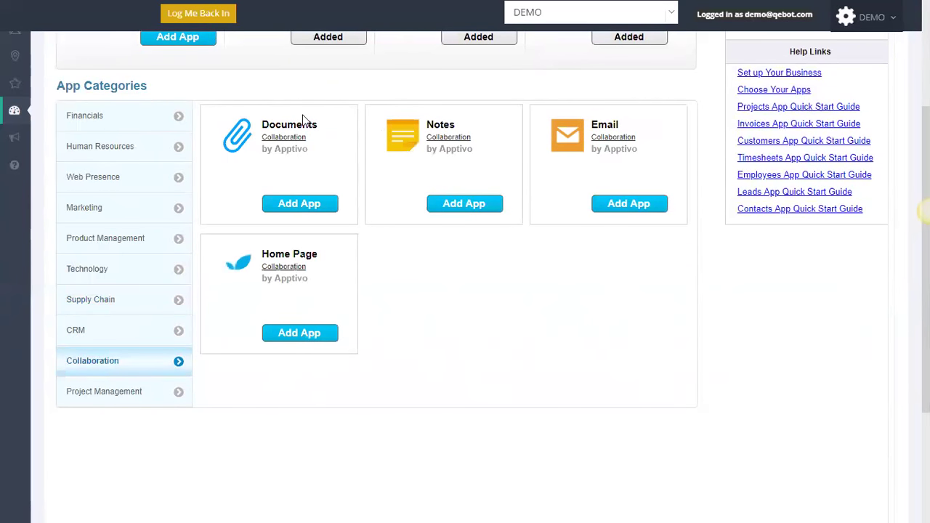
mouse_move(296, 128)
left_click(91, 390)
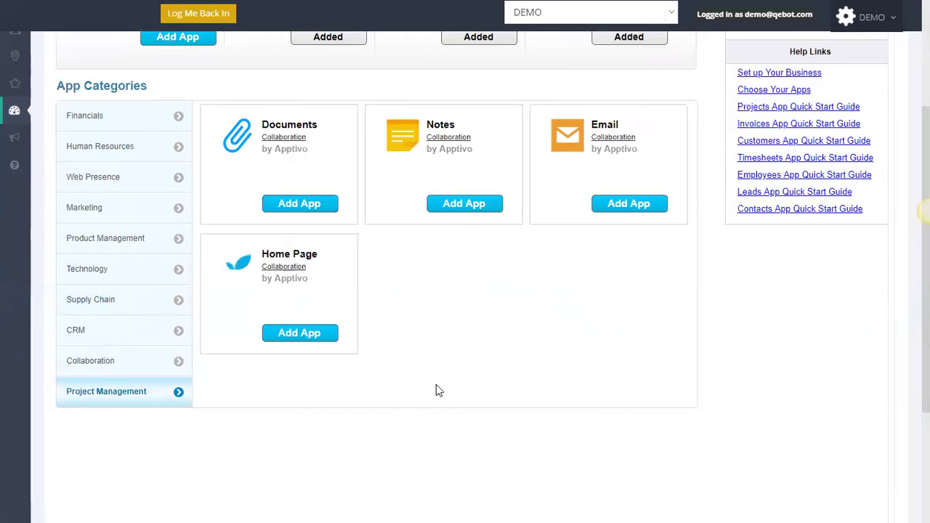
mouse_move(276, 130)
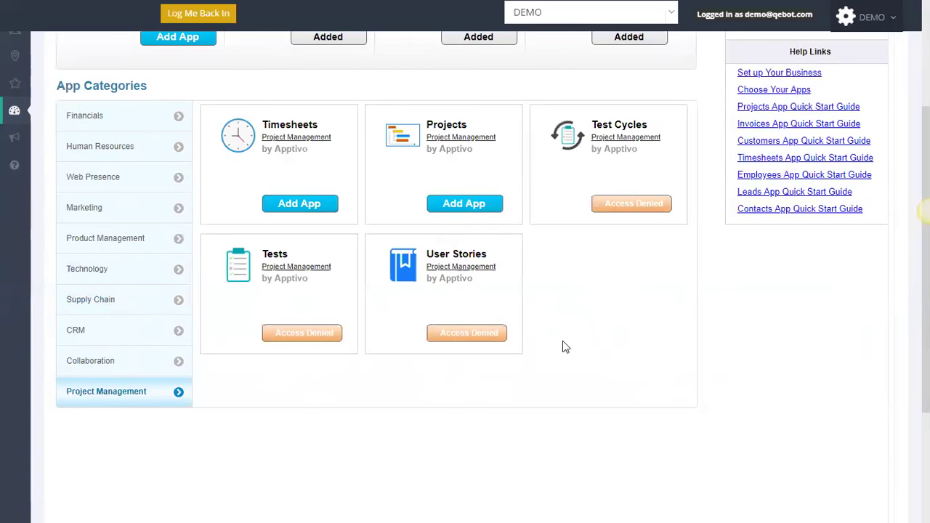
Step: Open the Leads app from the CRM apps and go to its settings
scroll(561, 342, "up", 3)
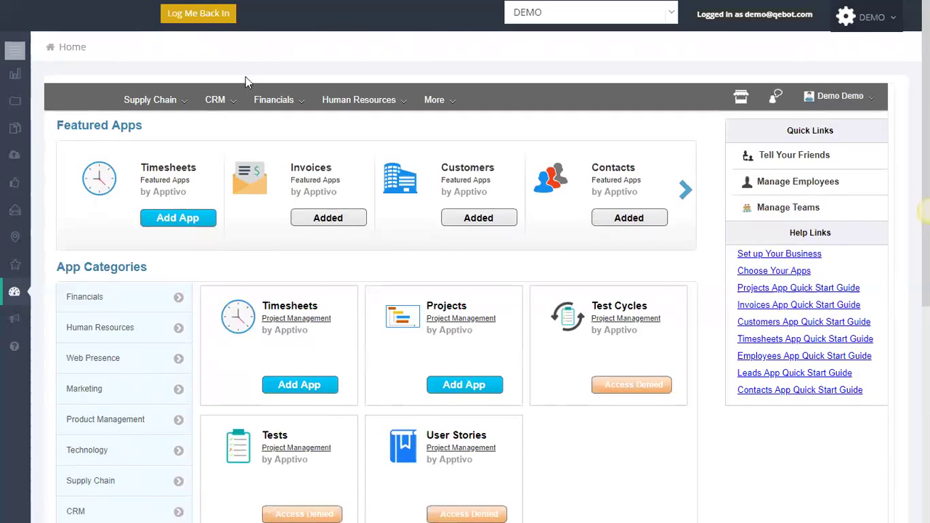
left_click(215, 102)
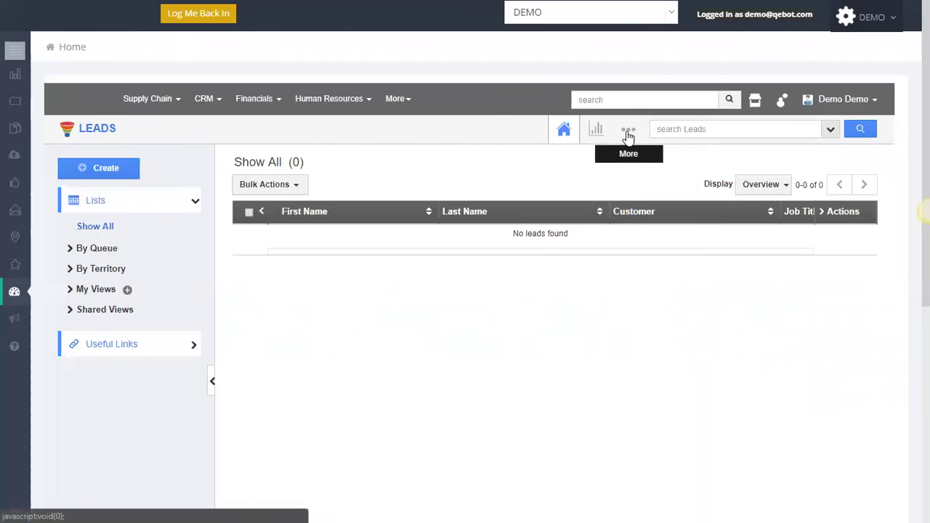
left_click(629, 135)
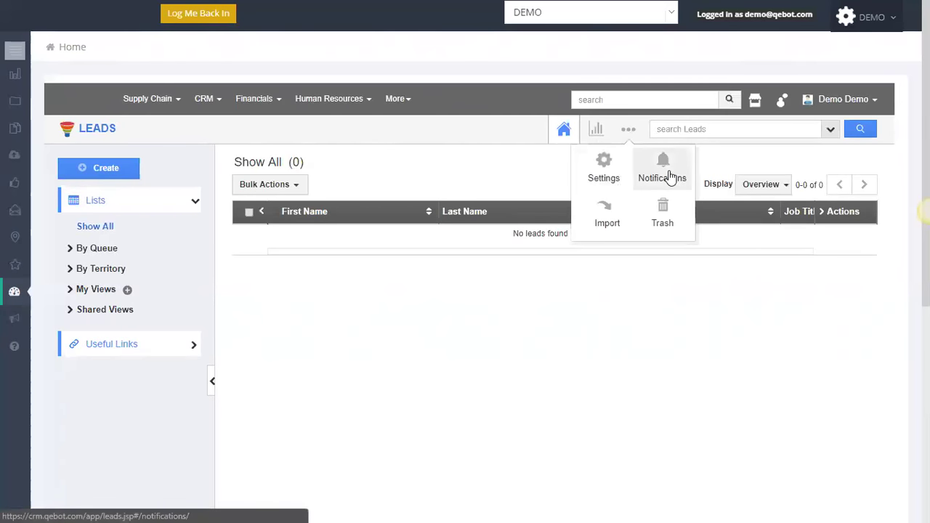
left_click(606, 166)
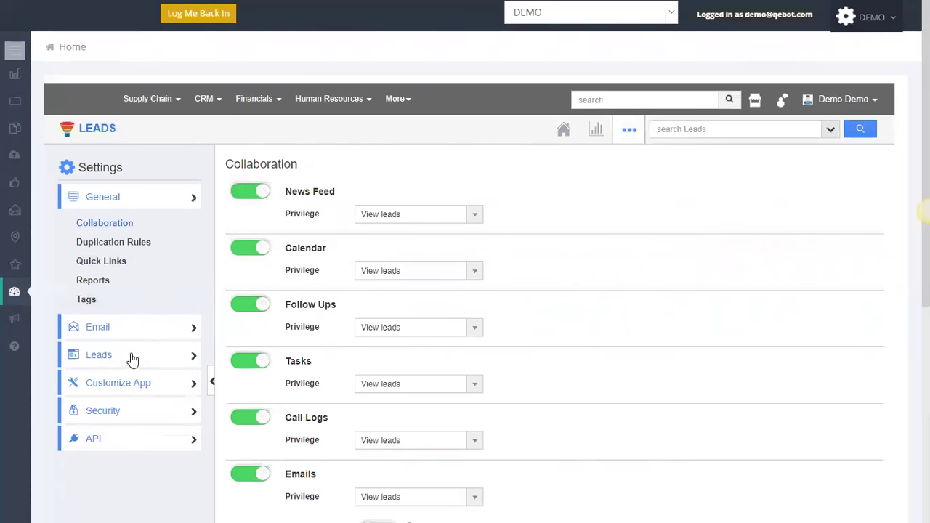
Step: Check the Customize App and API options of the Leads settings and examine the Create Lead API definition
scroll(216, 332, "down", 2)
left_click(118, 295)
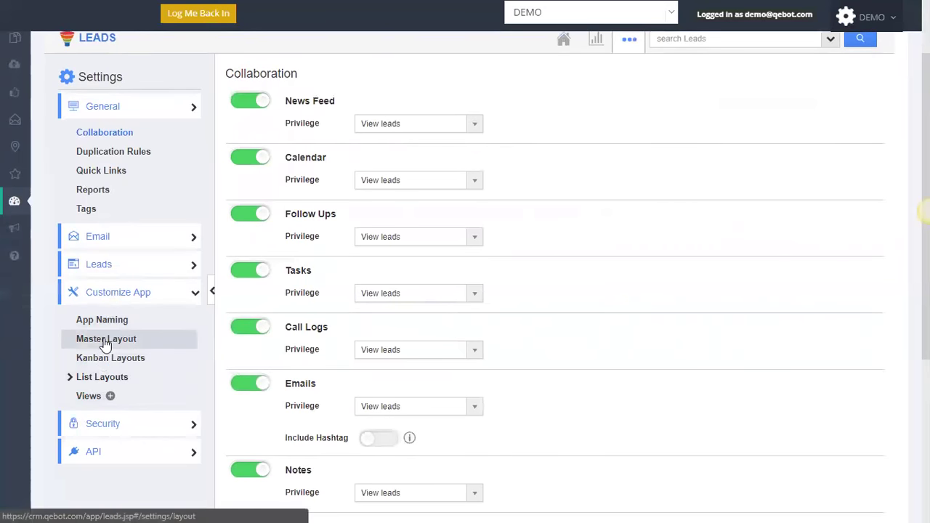
left_click(118, 453)
scroll(119, 448, "down", 2)
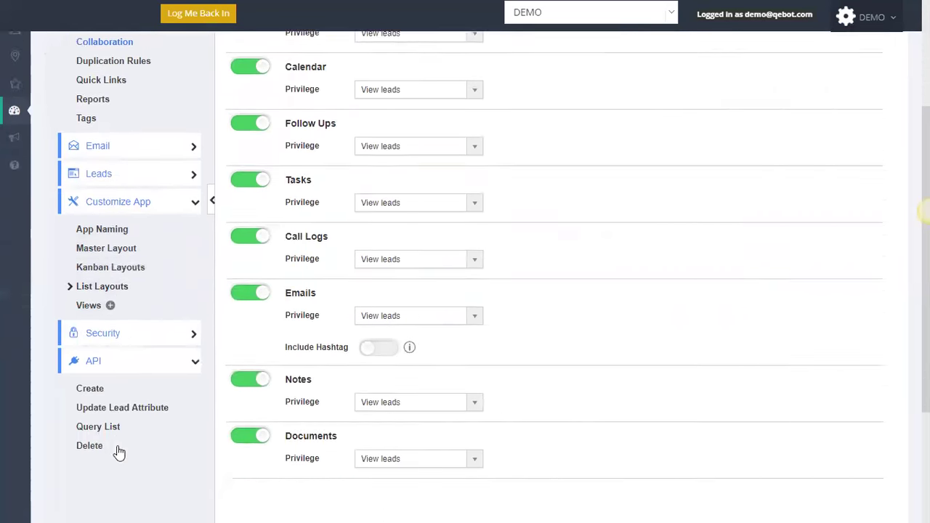
left_click(96, 391)
scroll(518, 329, "up", 4)
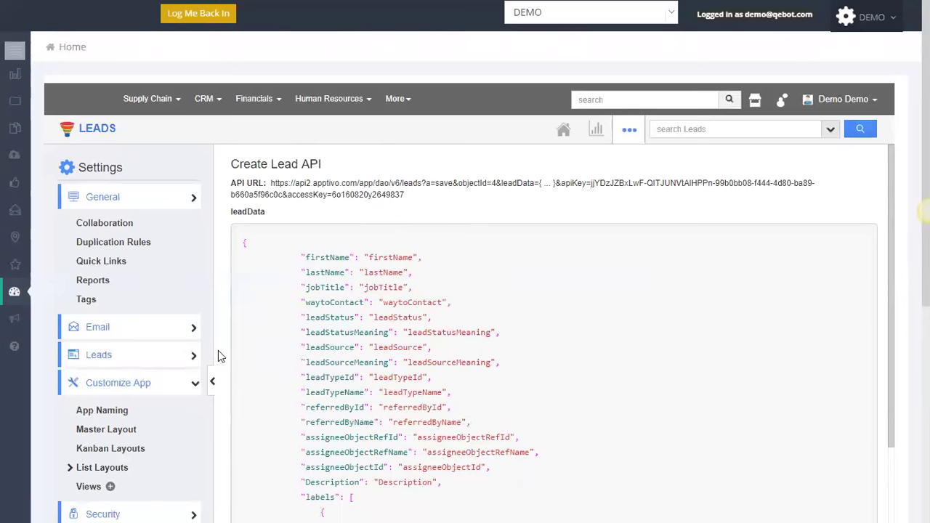
scroll(714, 338, "down", 3)
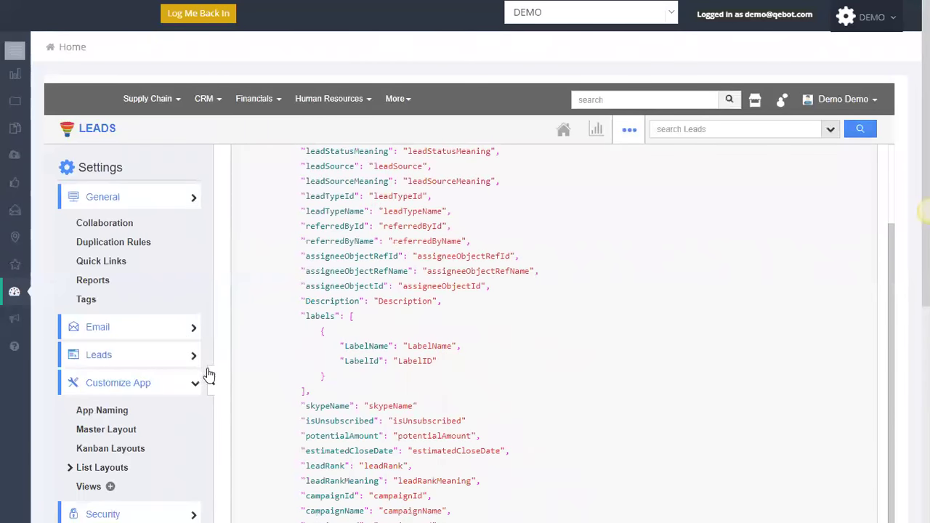